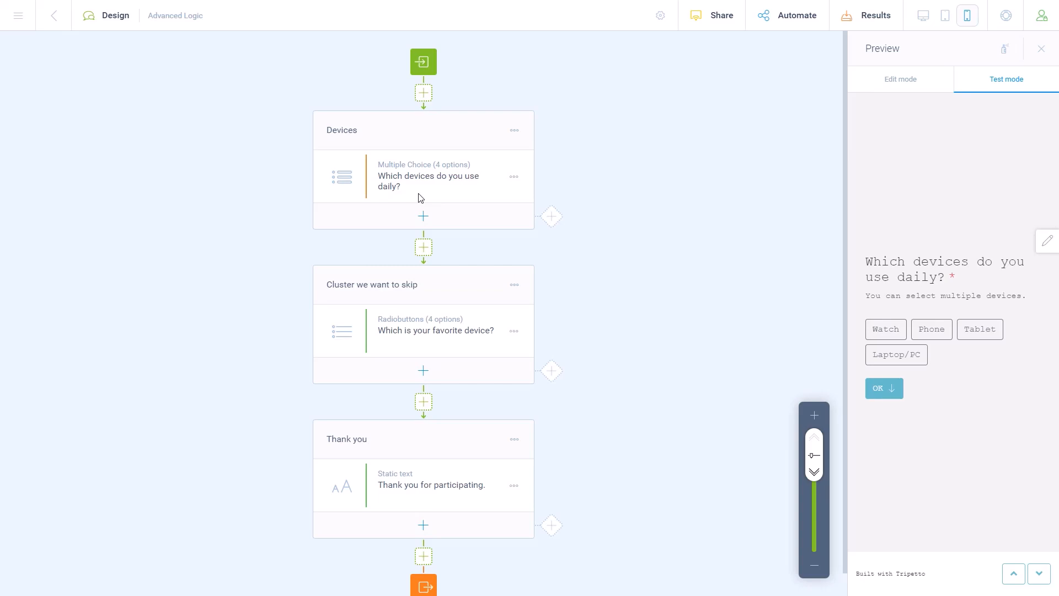
Add one piping branch covering all options of the question "Which devices do you use daily?"
click(513, 180)
mouse_move(555, 164)
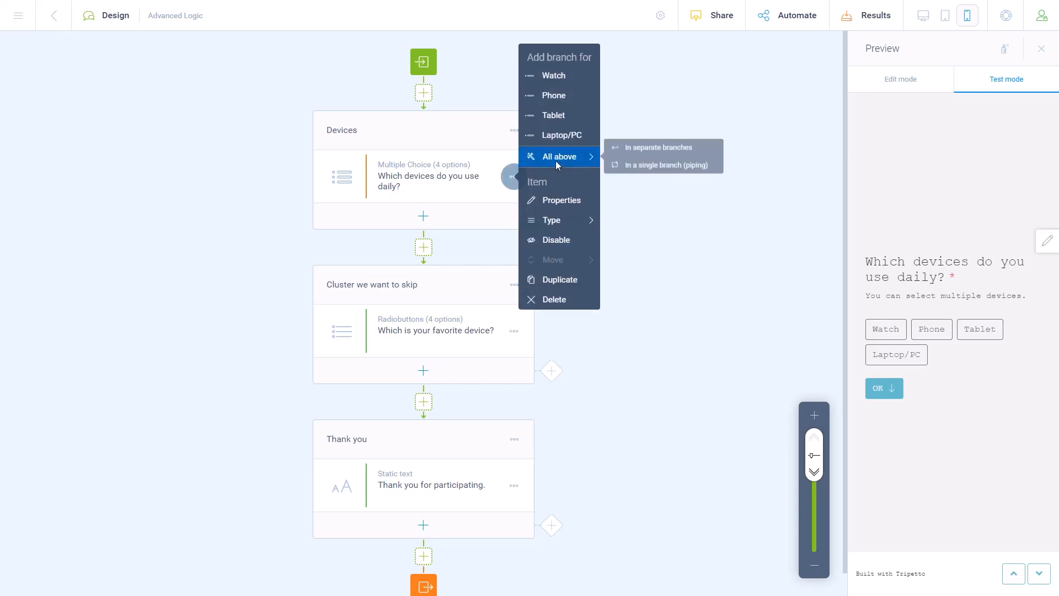
click(644, 169)
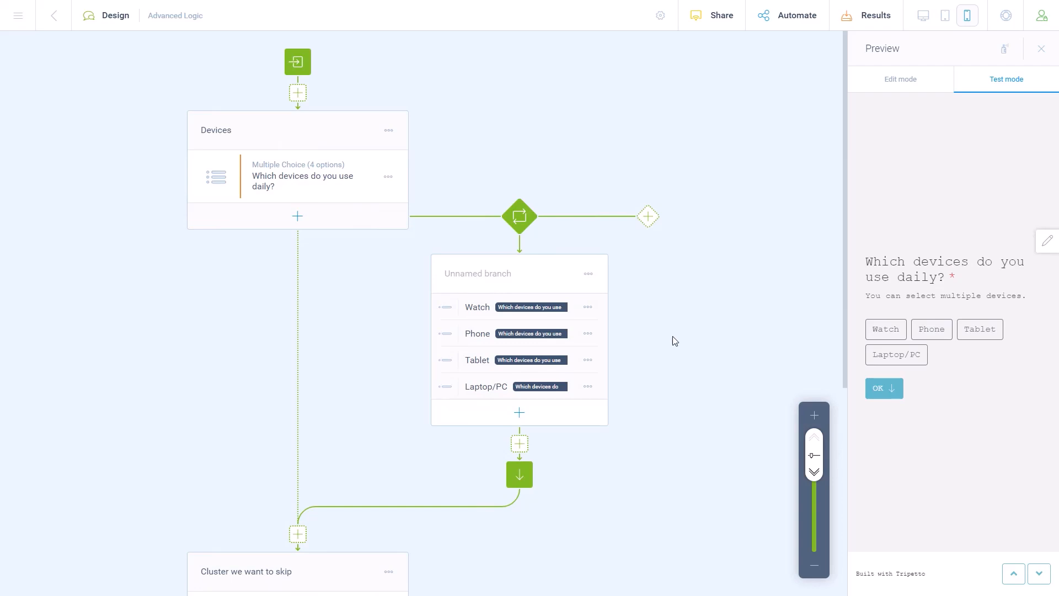
Add a cluster inside the piping branch with the single-line text question "What's the brand of your device?"
drag(672, 335, 671, 259)
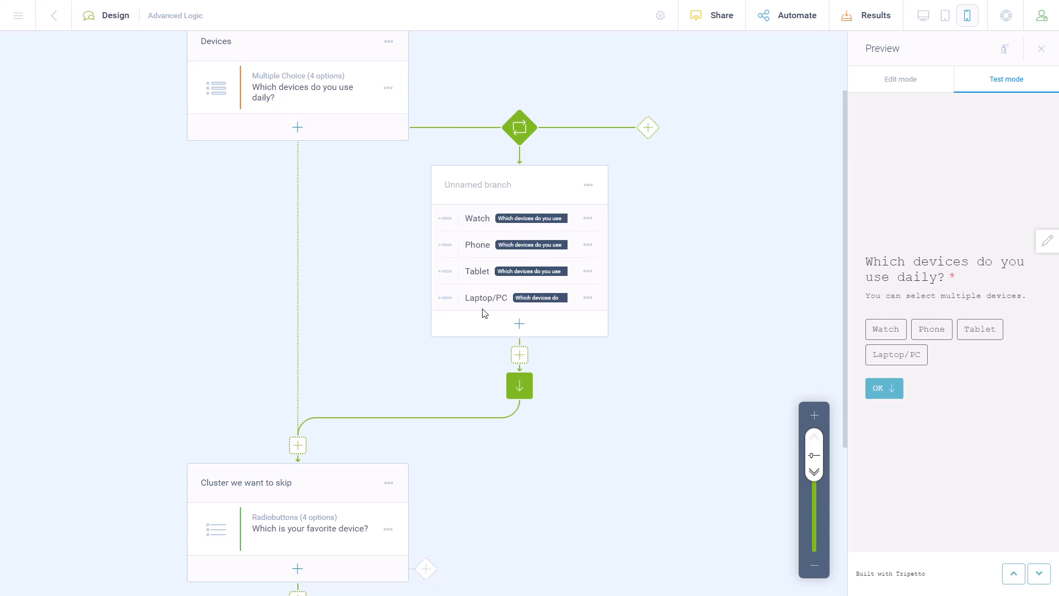
click(518, 355)
click(518, 424)
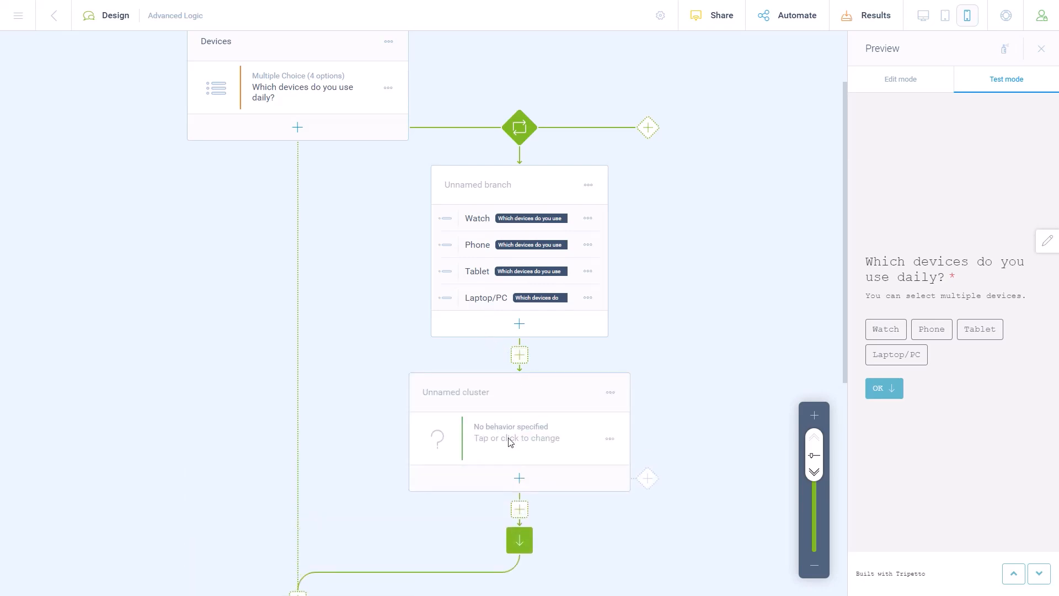
click(507, 439)
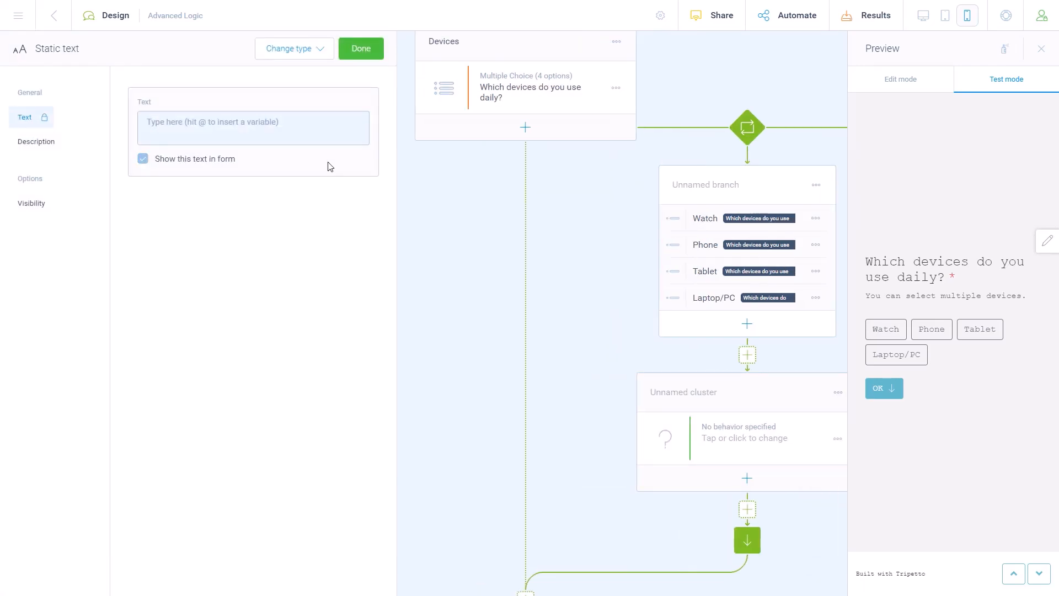
text(What's the b)
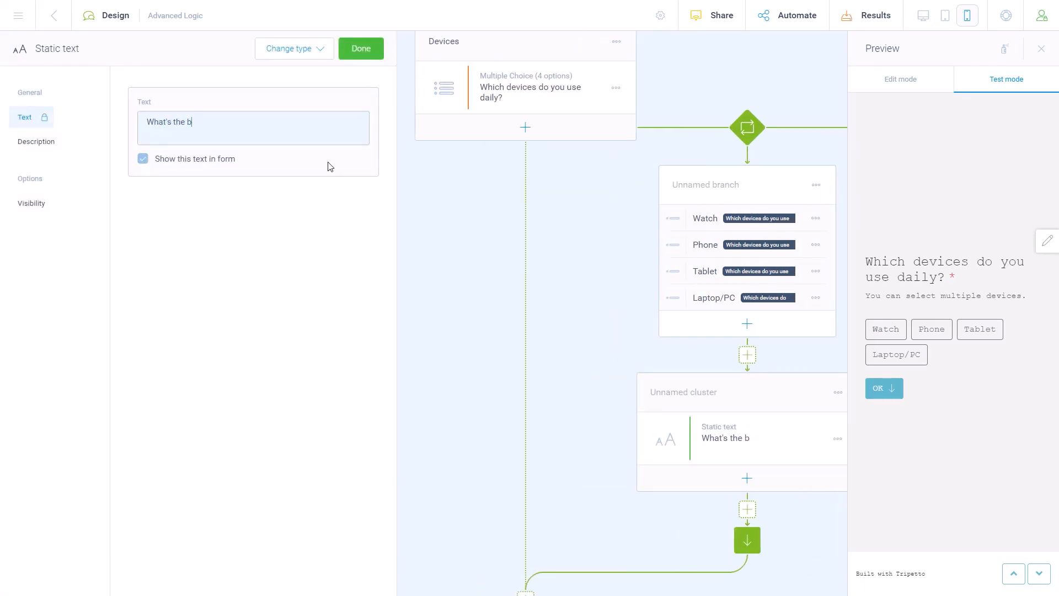
text(rand of your device?)
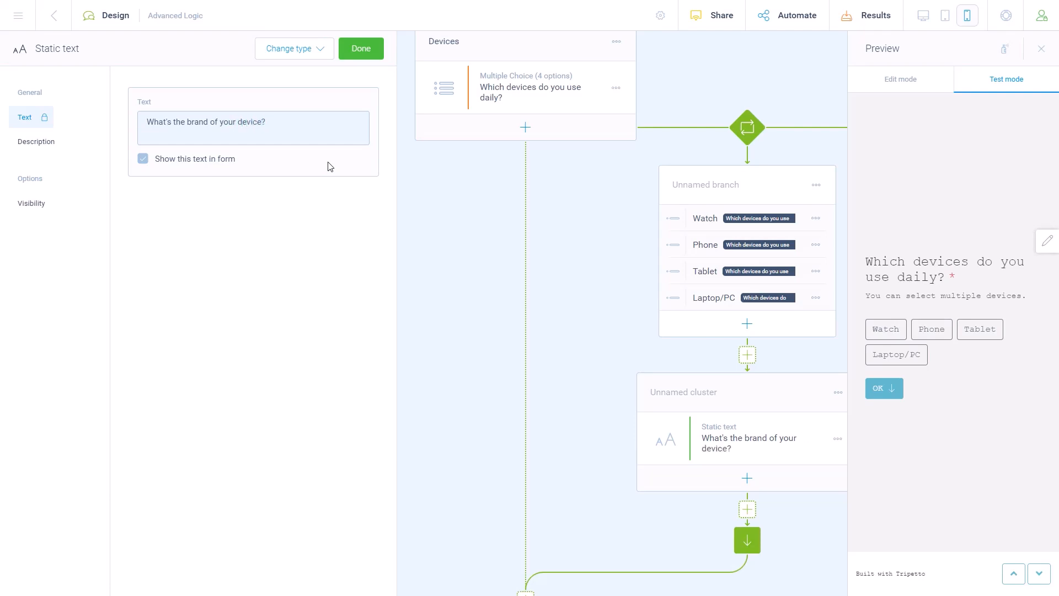
click(288, 47)
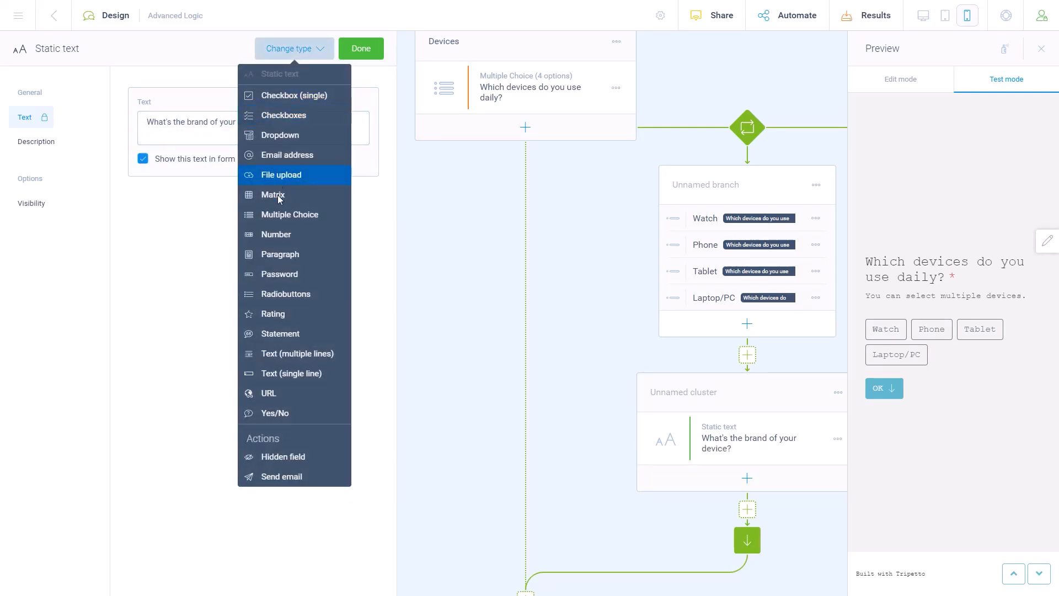
click(283, 374)
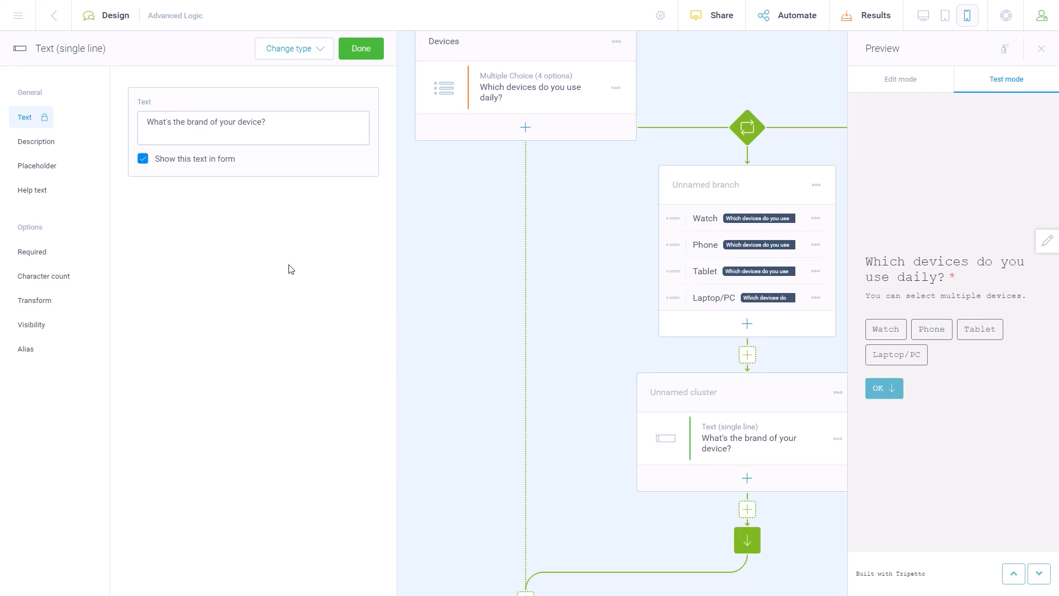
Replace the word "device" in the brand question with the variable for "Which devices do you use daily?"
double_click(251, 122)
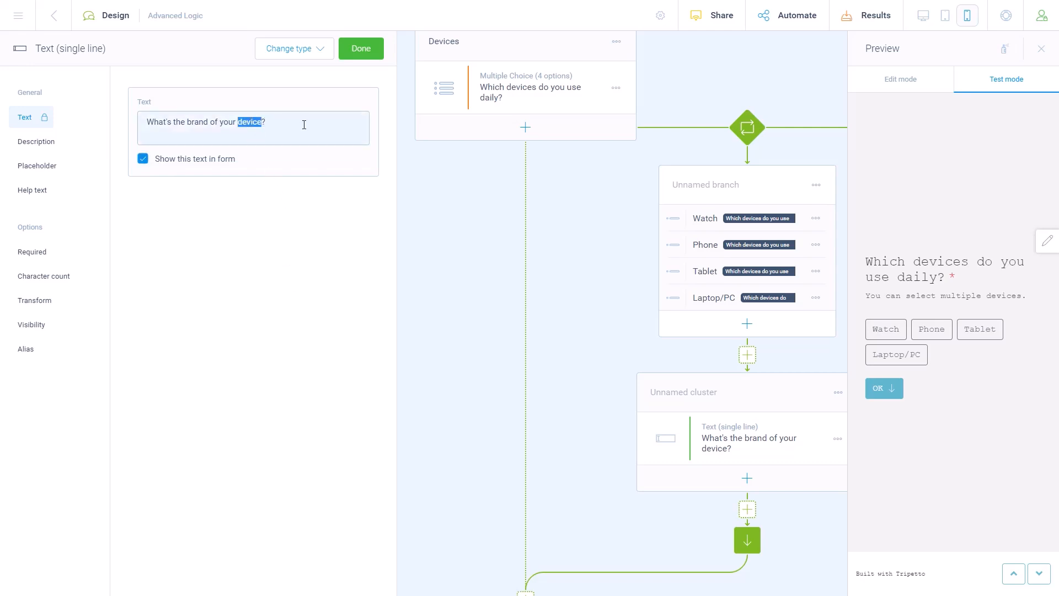
key(BackSpace)
text(@)
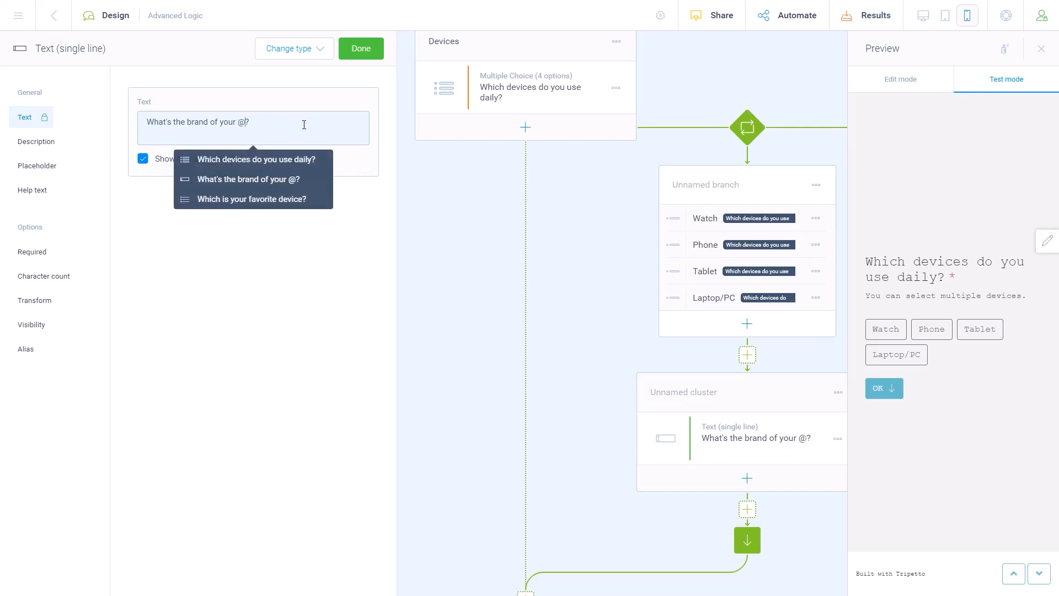
click(279, 160)
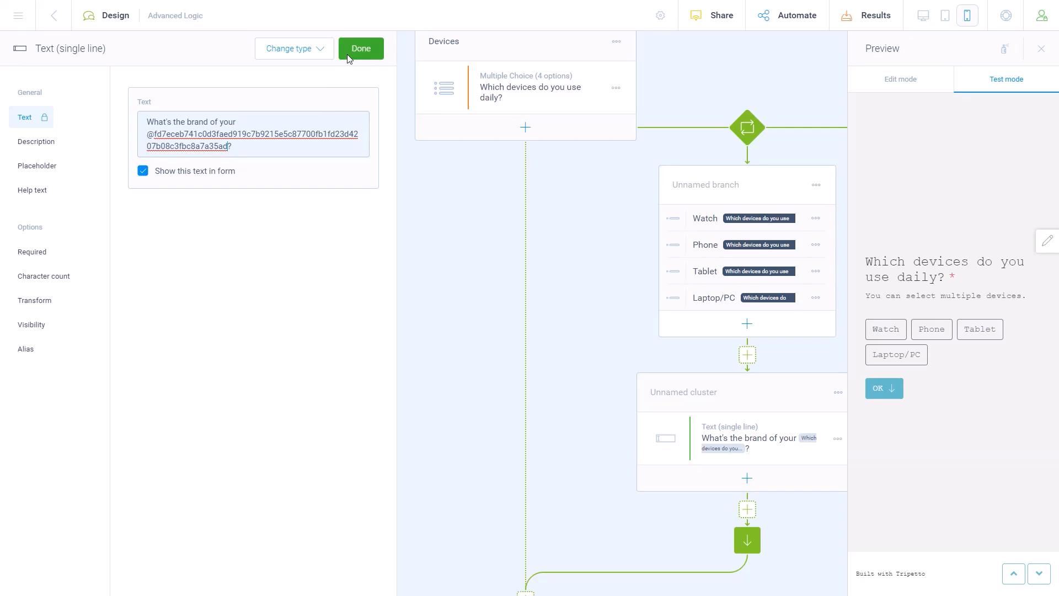
click(360, 48)
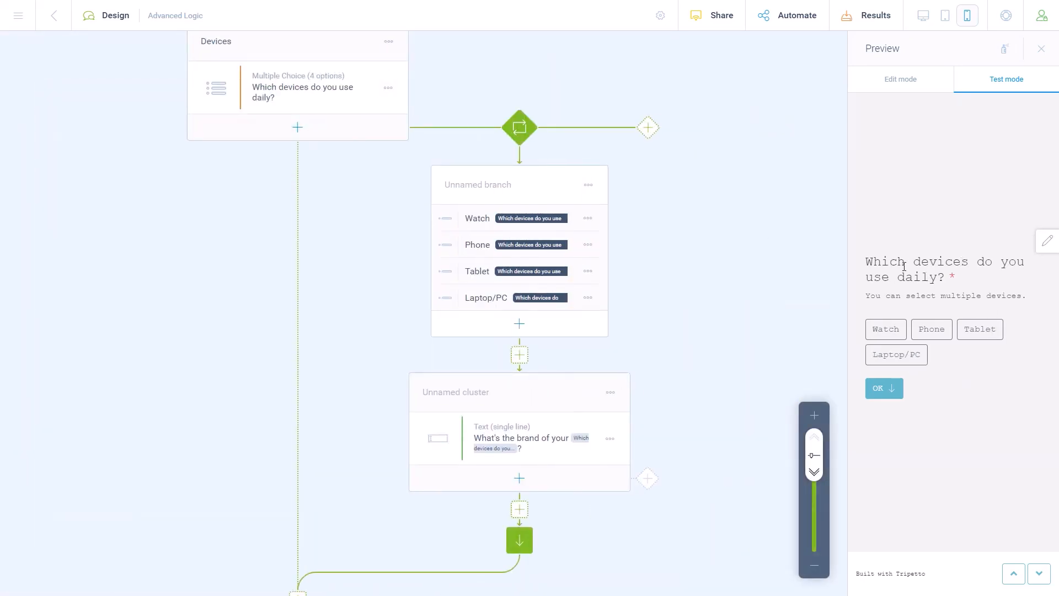
Test the form with Watch and Phone as daily devices, answering Apple for the watch brand and Samsung for the phone brand
click(887, 331)
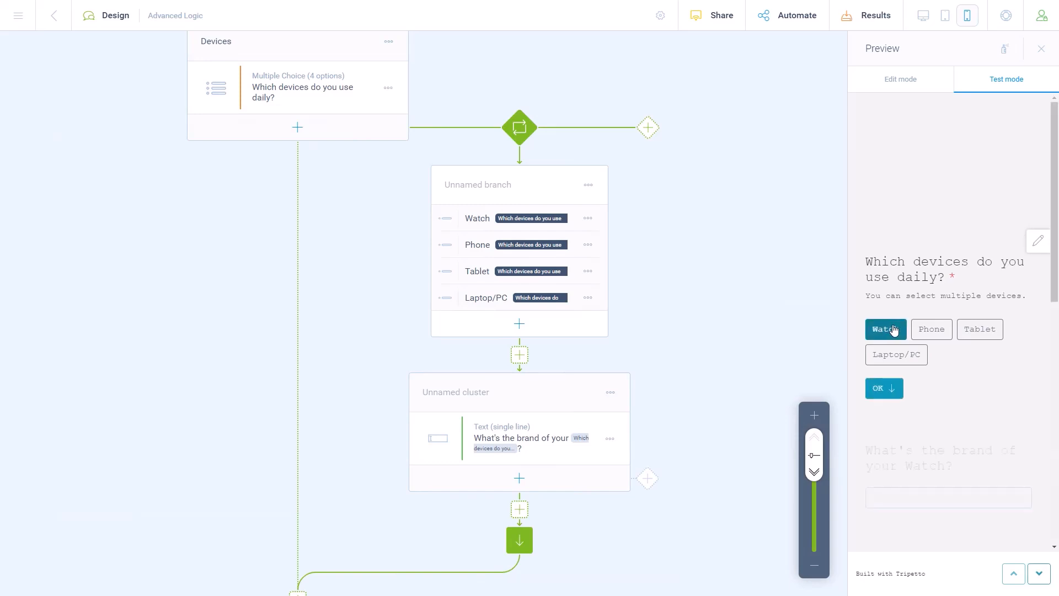
click(930, 331)
click(893, 388)
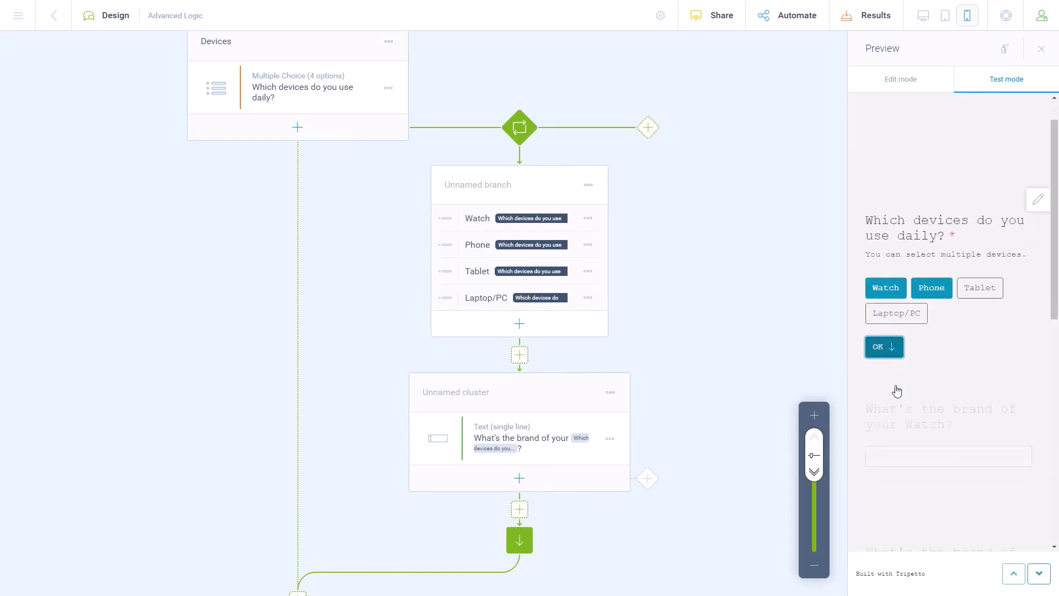
text(Apple)
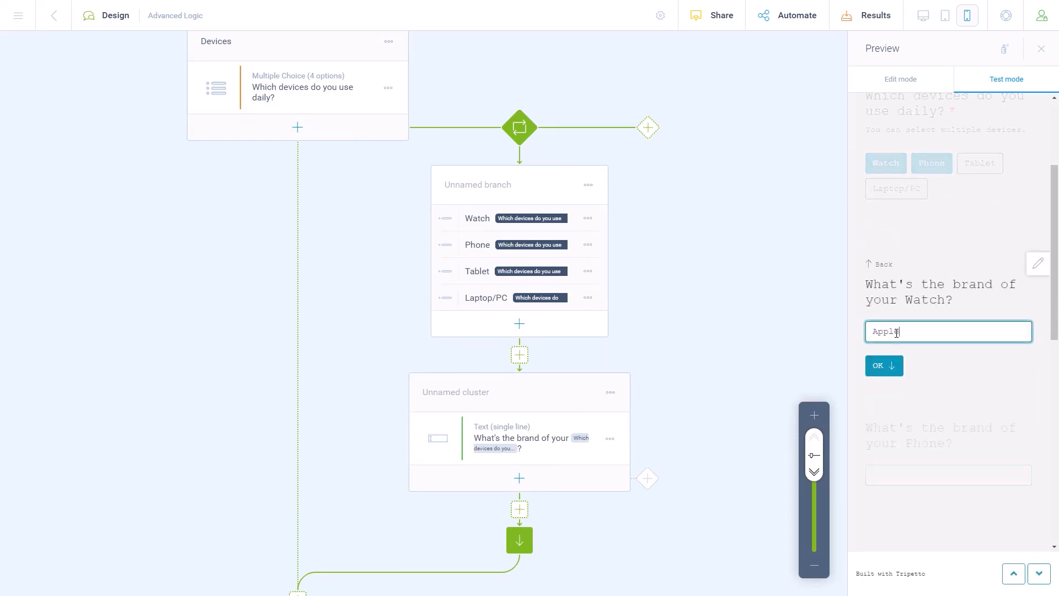
click(889, 368)
text(Sa)
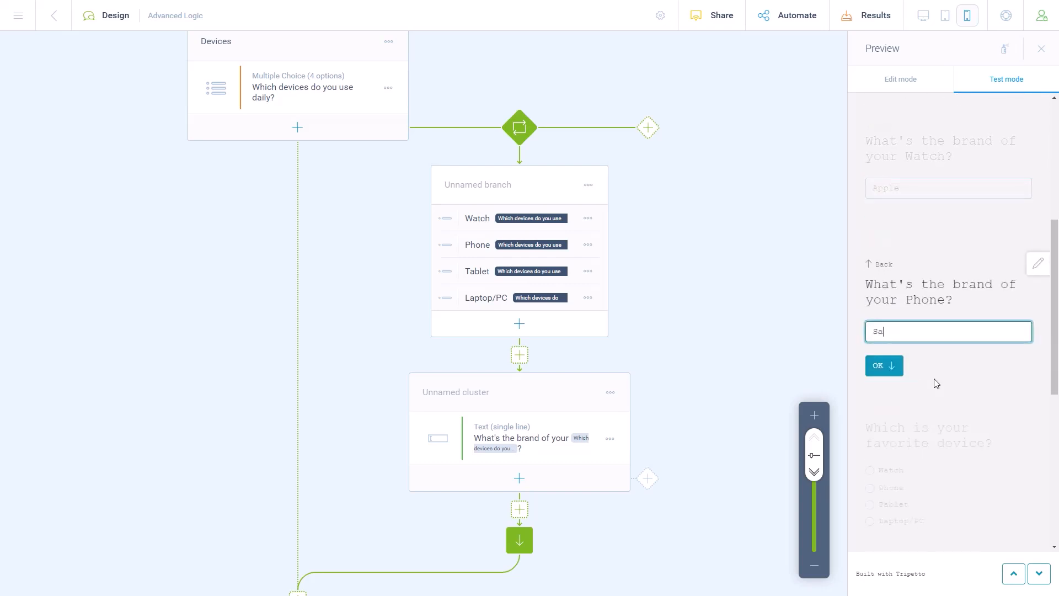
text(msung)
click(900, 368)
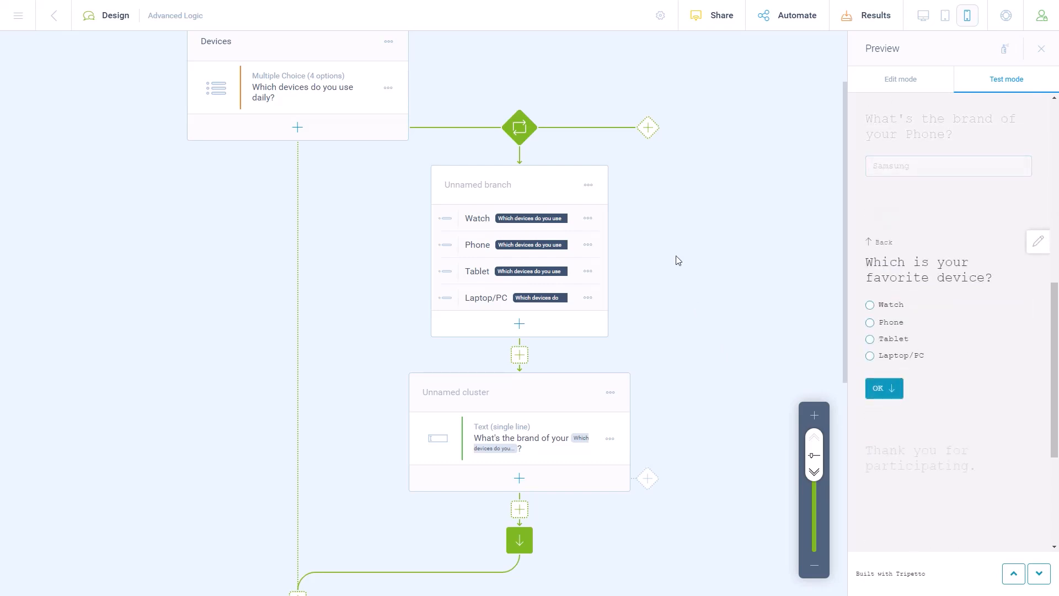
Add a cluster at the start of the form with the Yes/No question "Do you own any devices?"
drag(676, 260, 673, 397)
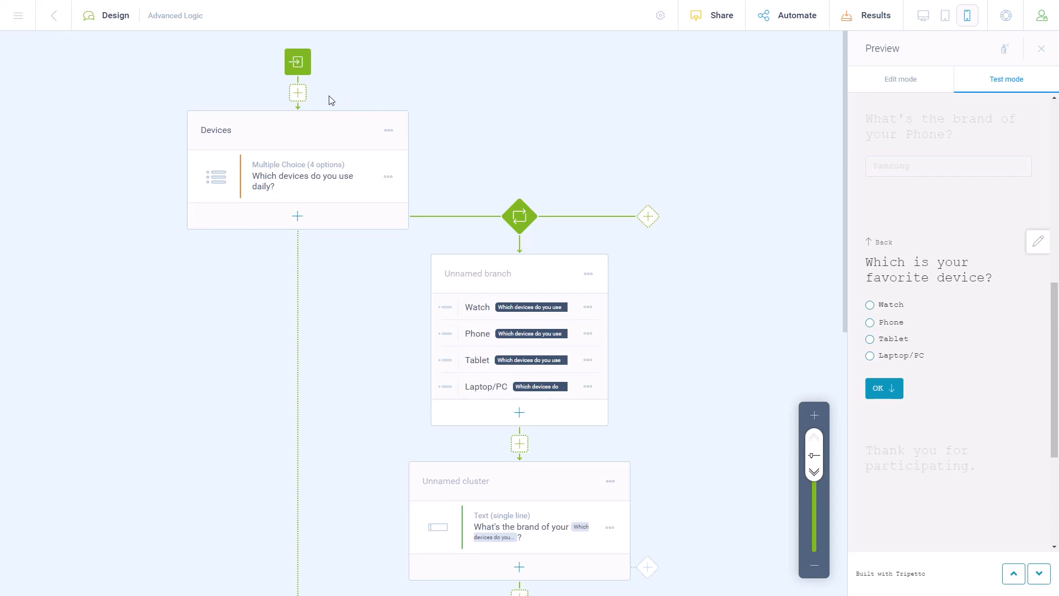
click(299, 94)
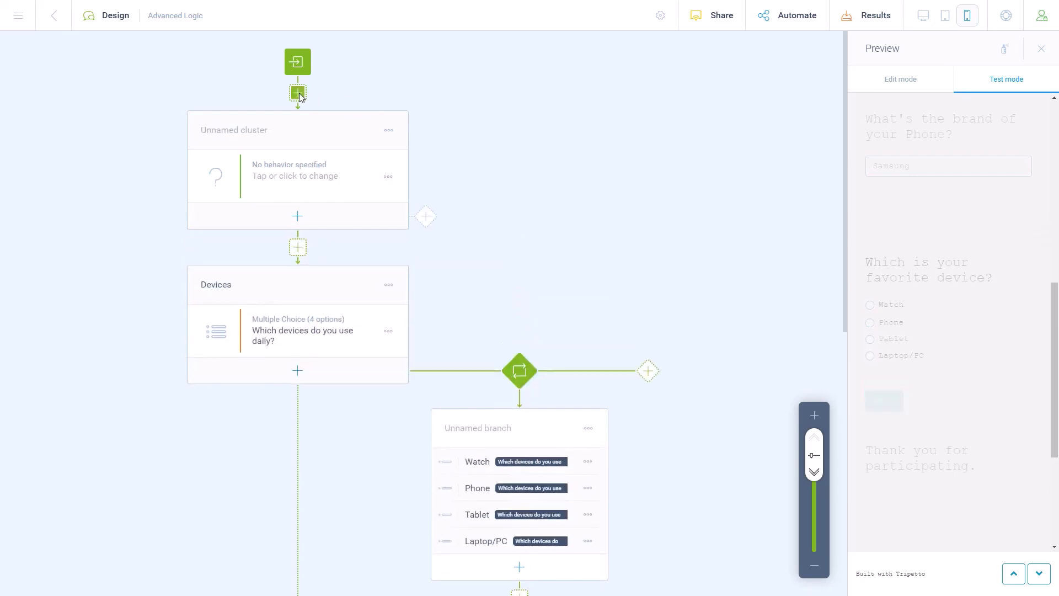
click(305, 173)
click(265, 132)
text(Do yo)
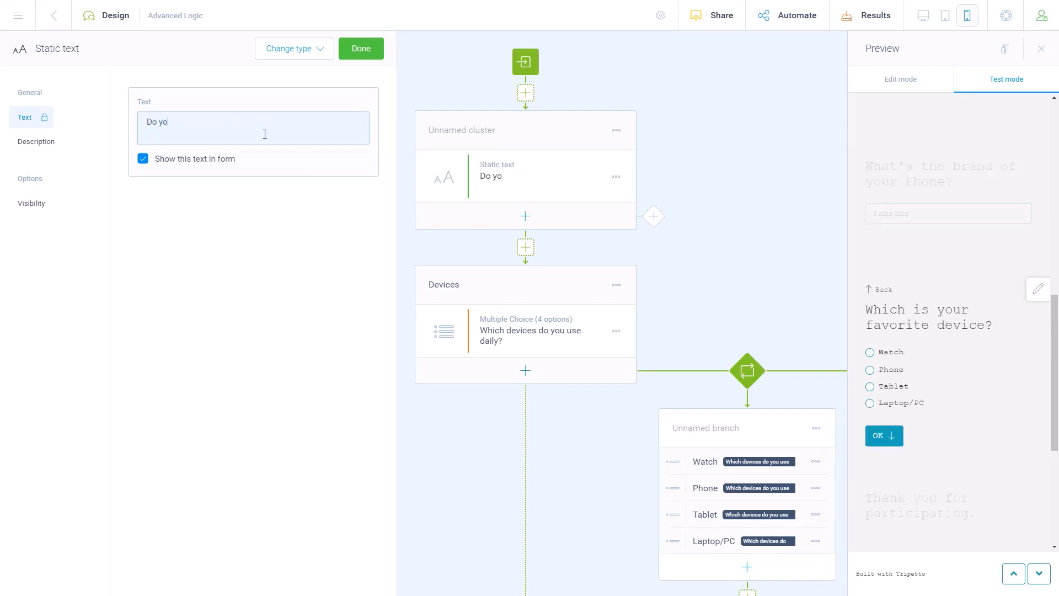
text(u own any devices?)
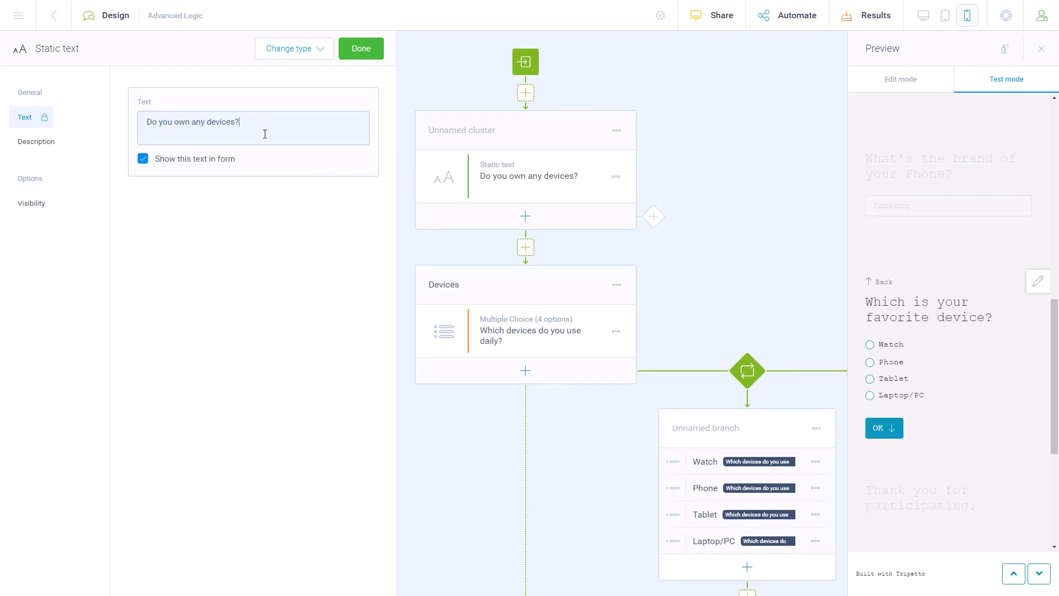
click(288, 50)
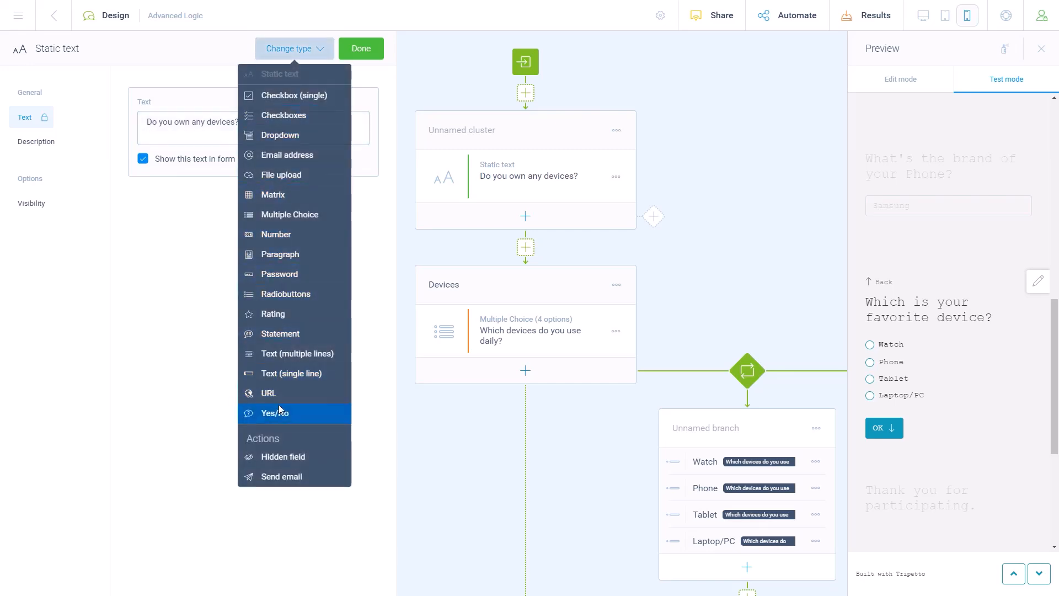
click(280, 411)
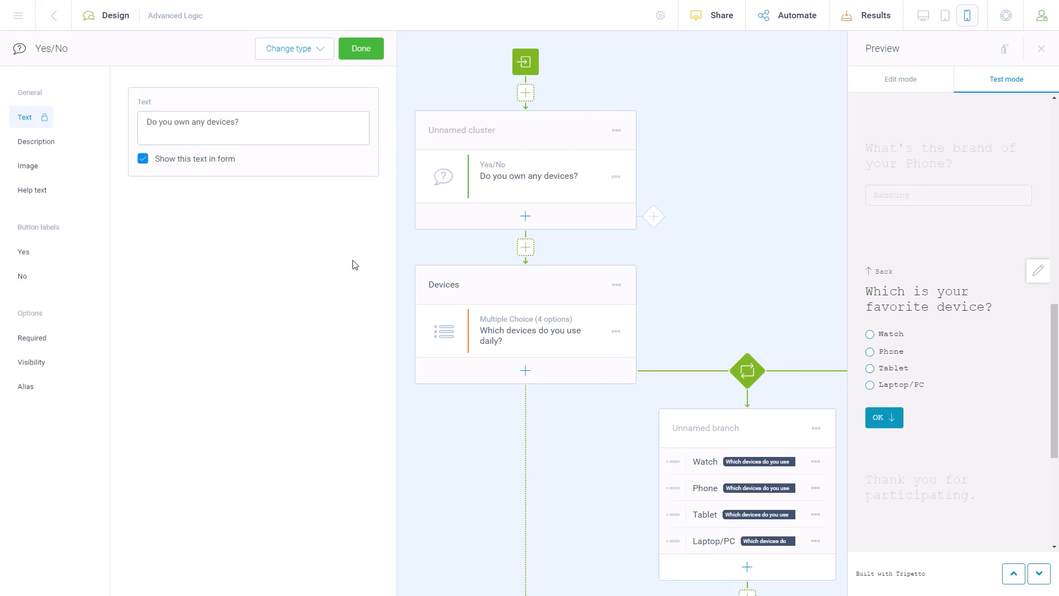
click(364, 54)
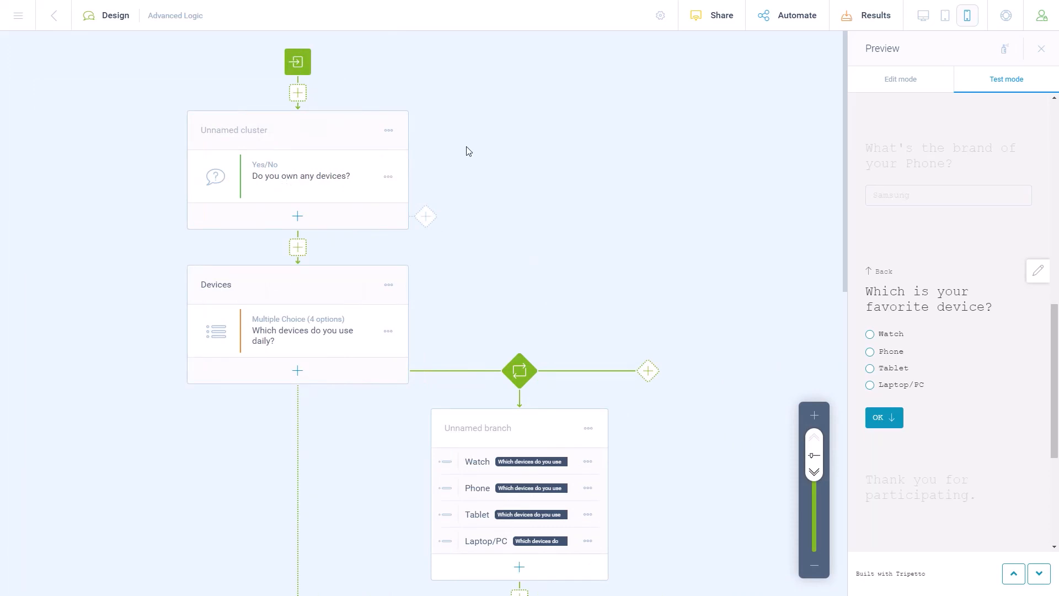
Add separate branches for the Yes and No answers of the question "Do you own any devices?"
click(389, 177)
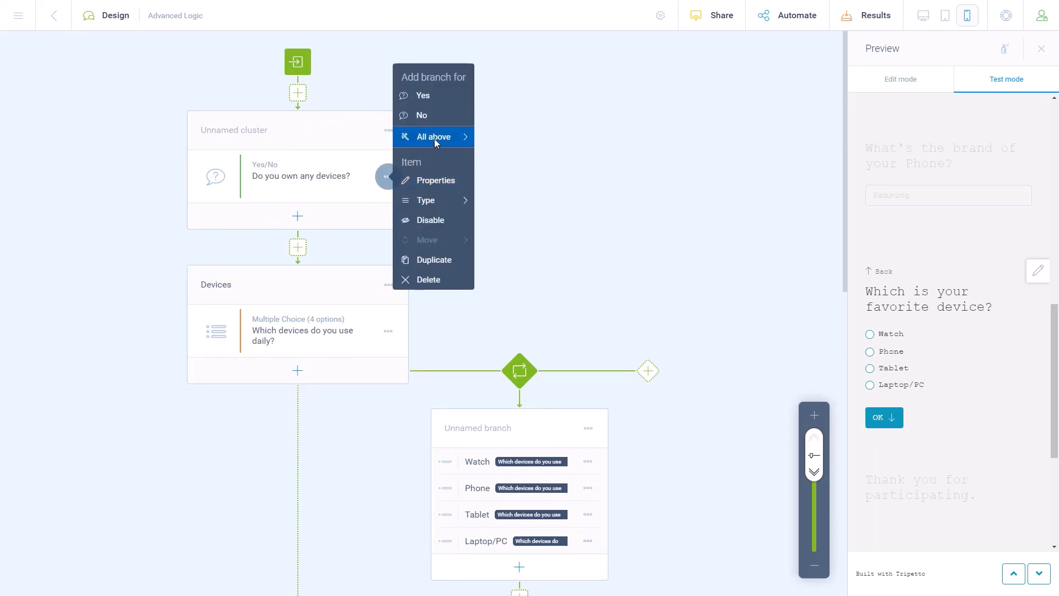
mouse_move(468, 137)
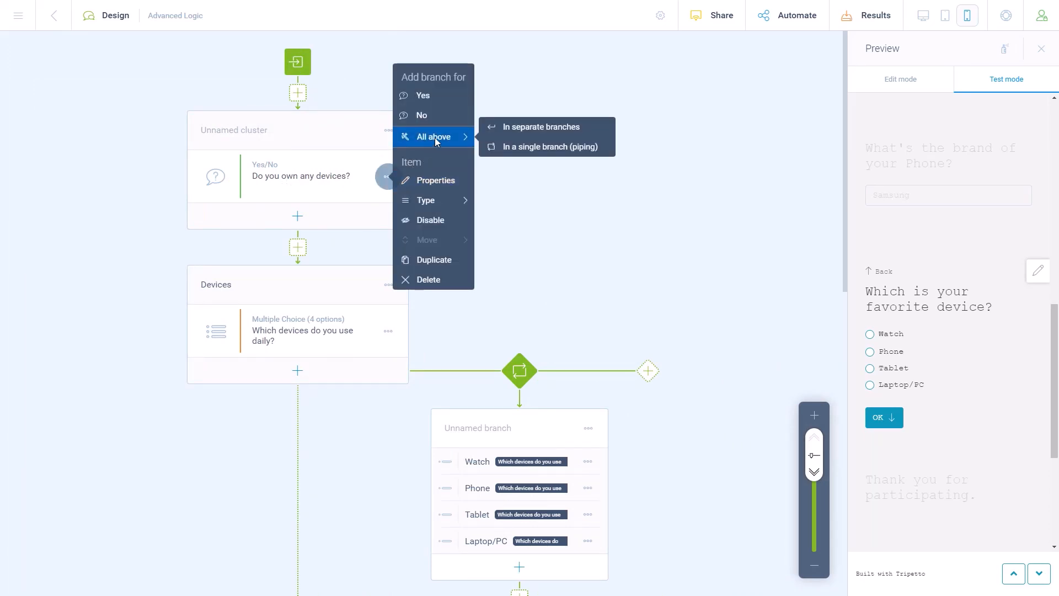
click(525, 128)
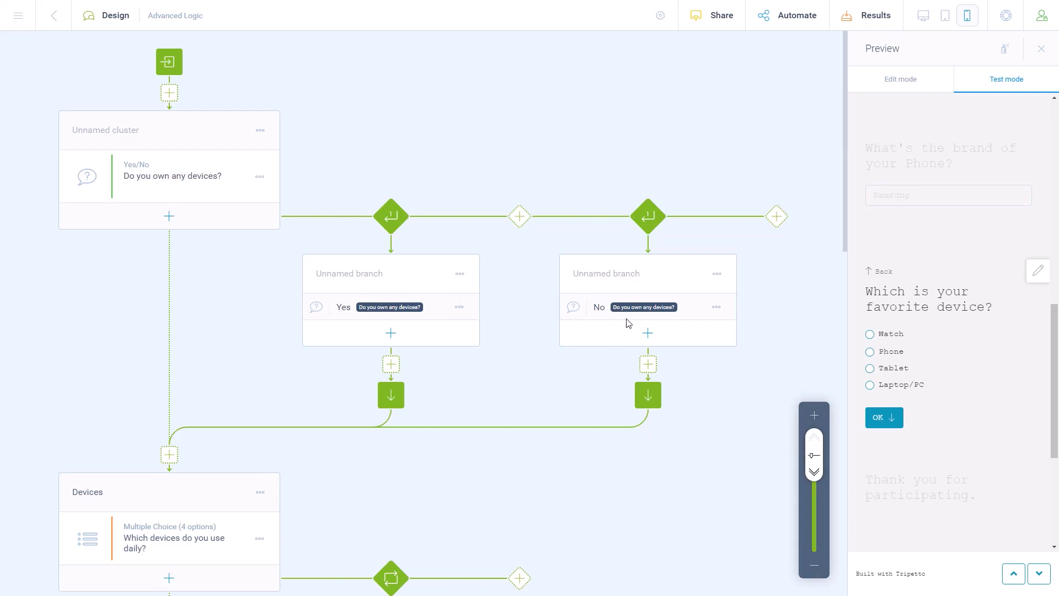
Move the Devices cluster with its piping branch into the Yes branch
drag(814, 455, 814, 499)
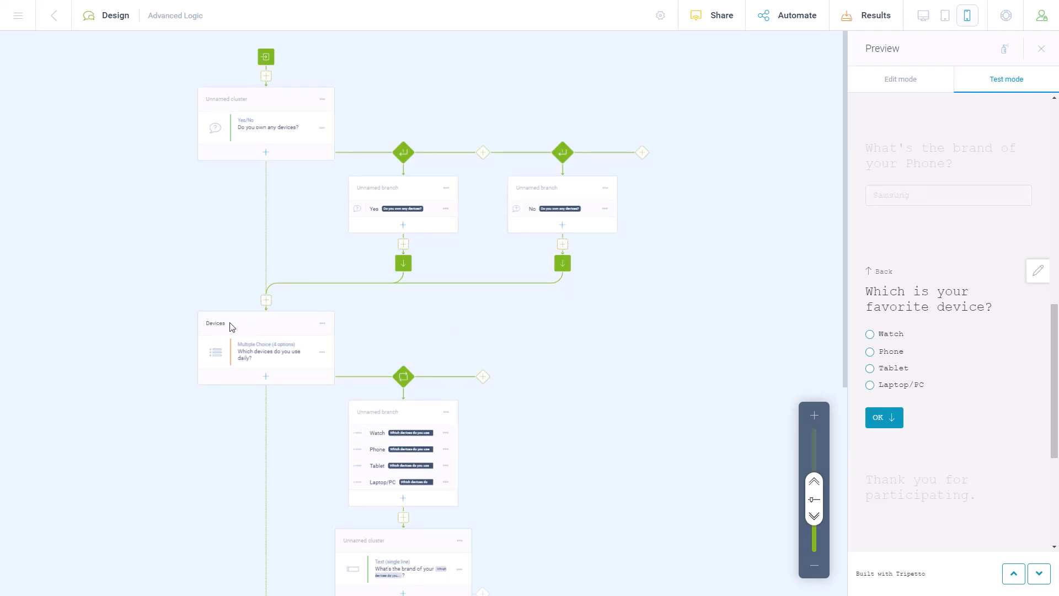
drag(231, 327, 371, 271)
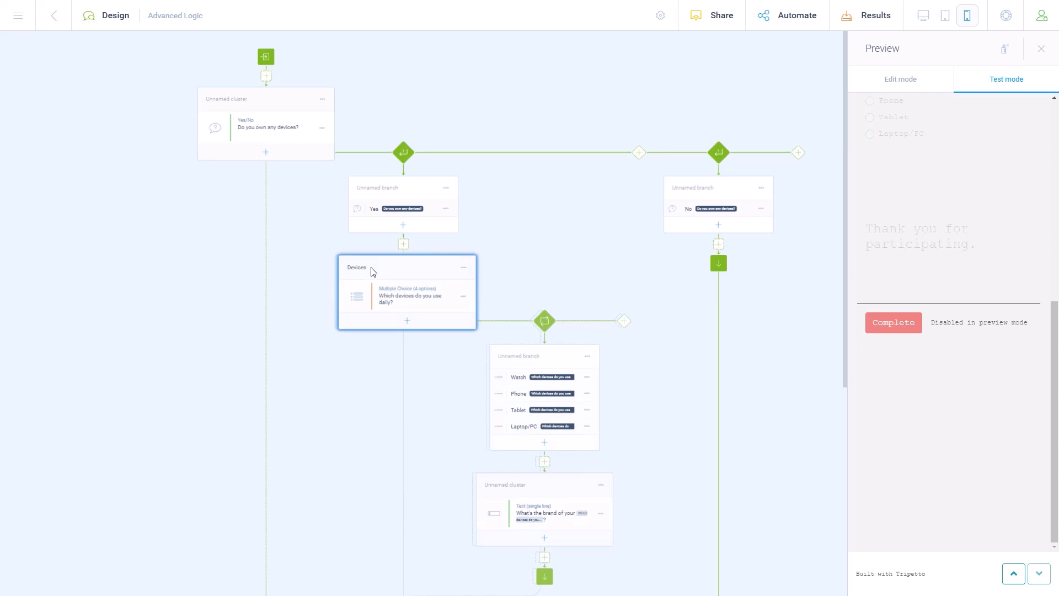
drag(371, 270, 371, 271)
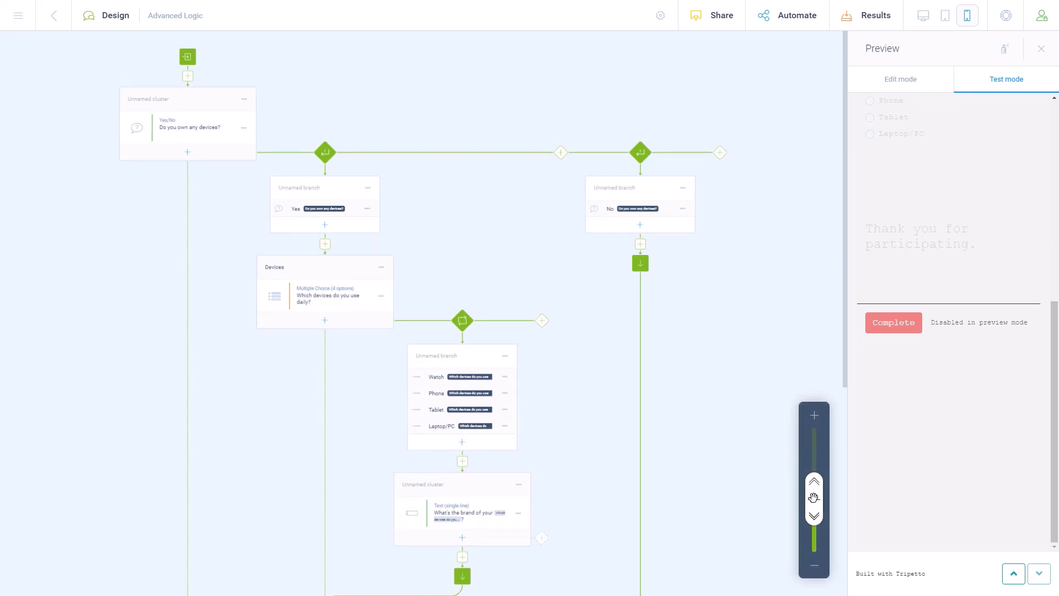
Set the end of the No branch to jump to the "Thank you" cluster
drag(813, 497, 813, 451)
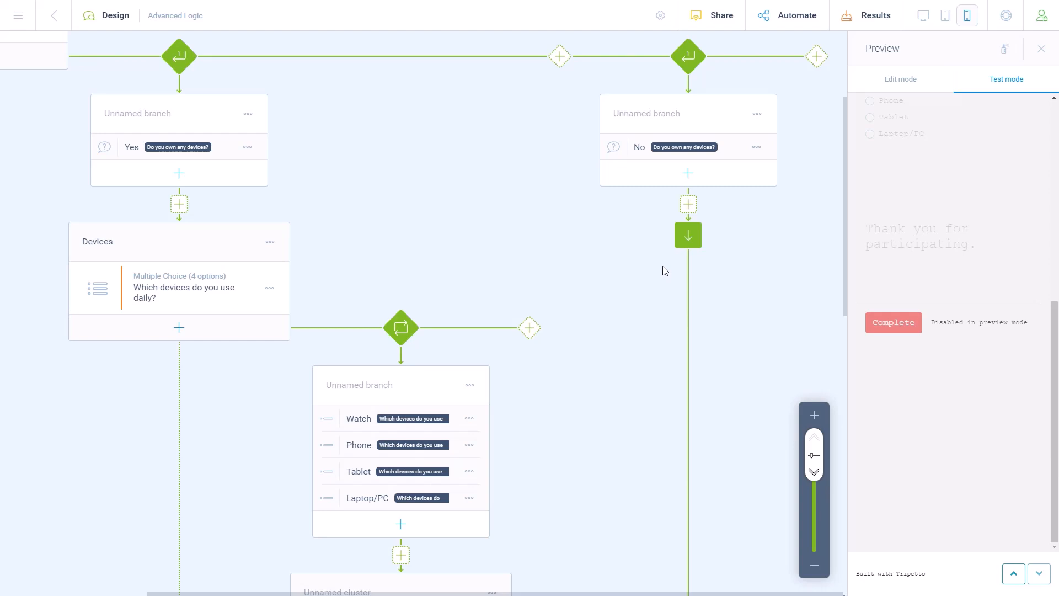
click(689, 236)
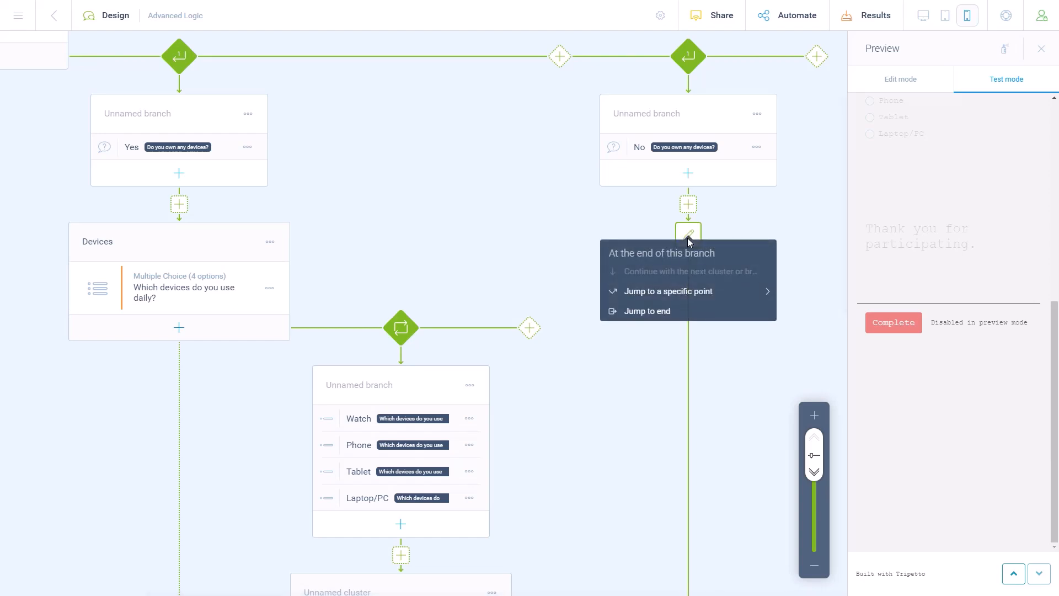
mouse_move(690, 290)
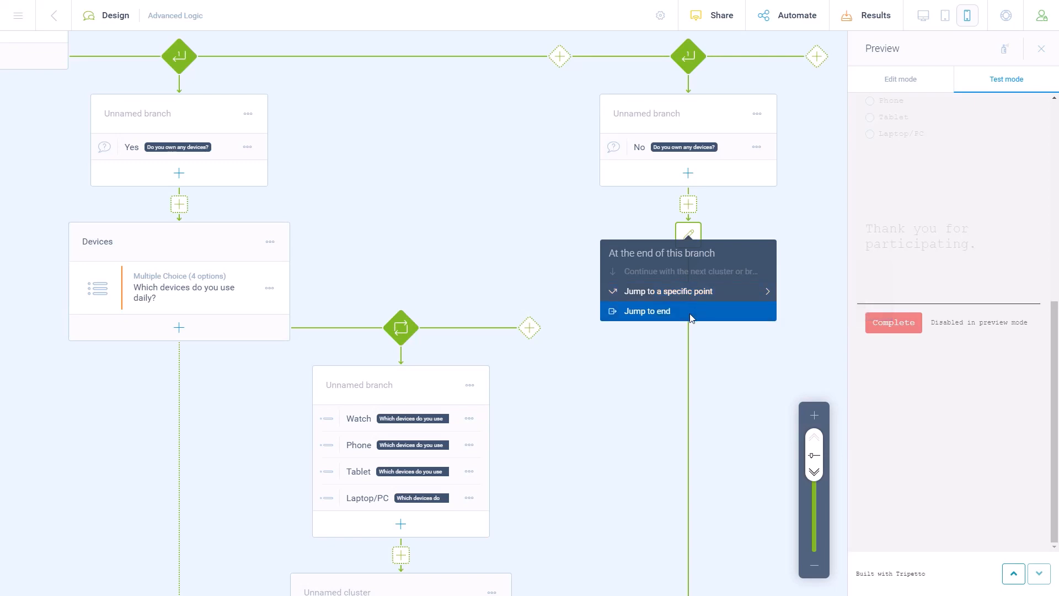
mouse_move(695, 293)
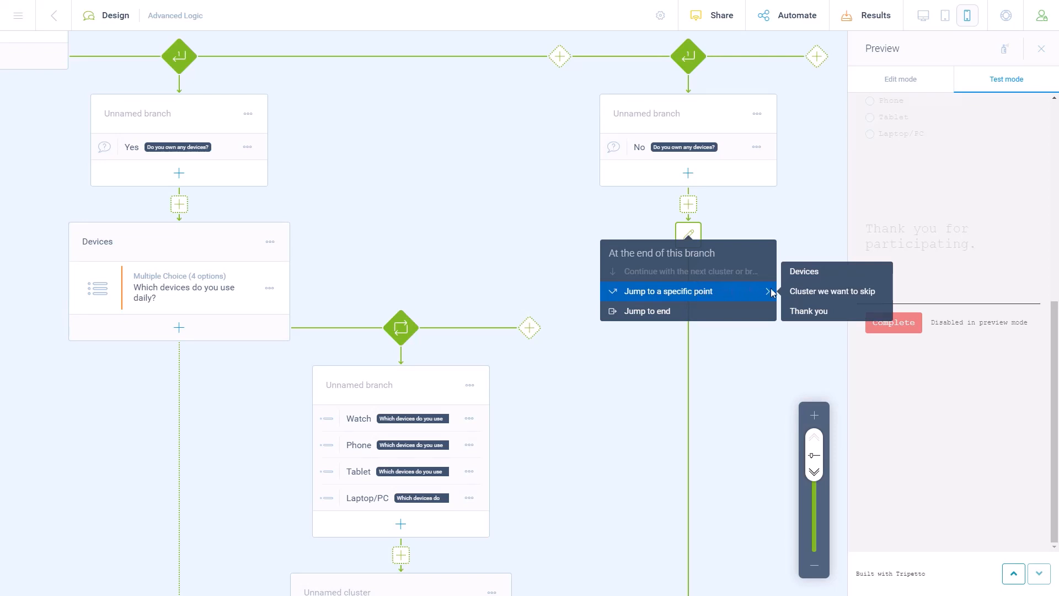
click(805, 313)
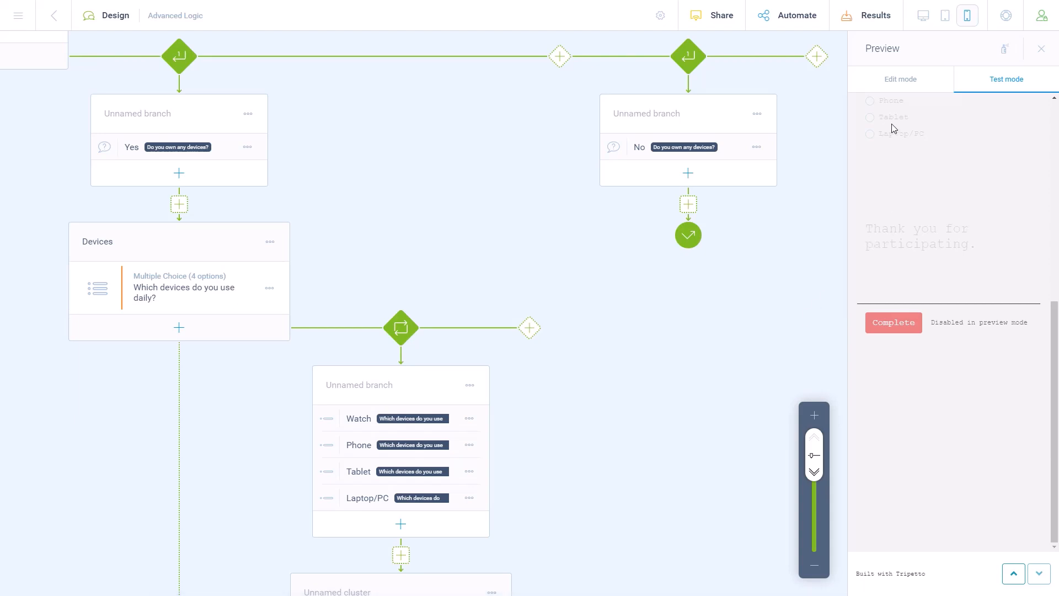
Test both paths of "Do you own any devices?" in the preview, answering Yes, going back and answering No
scroll(891, 124, up, 5)
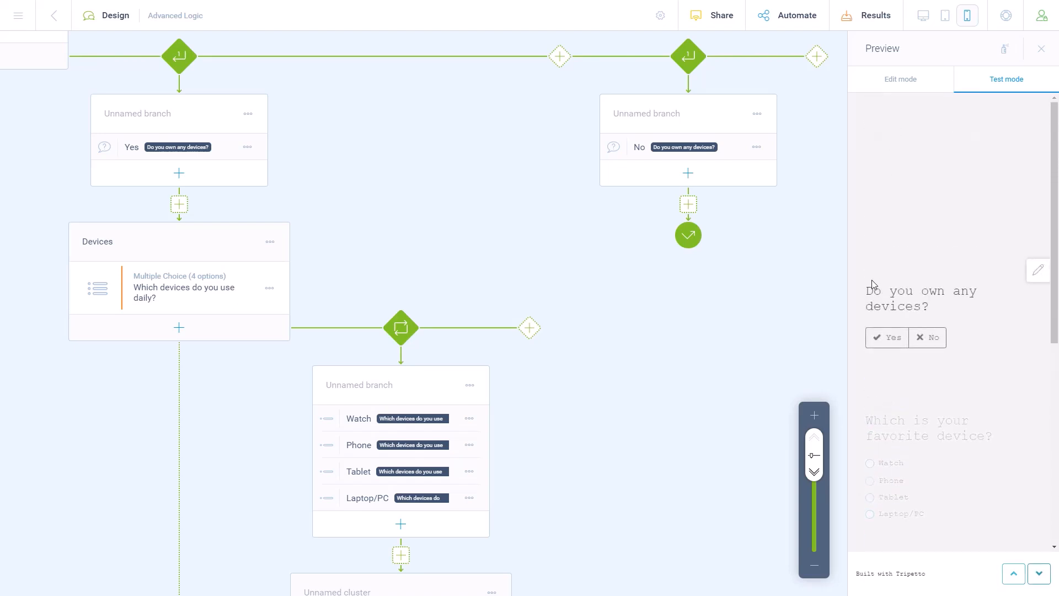
click(883, 339)
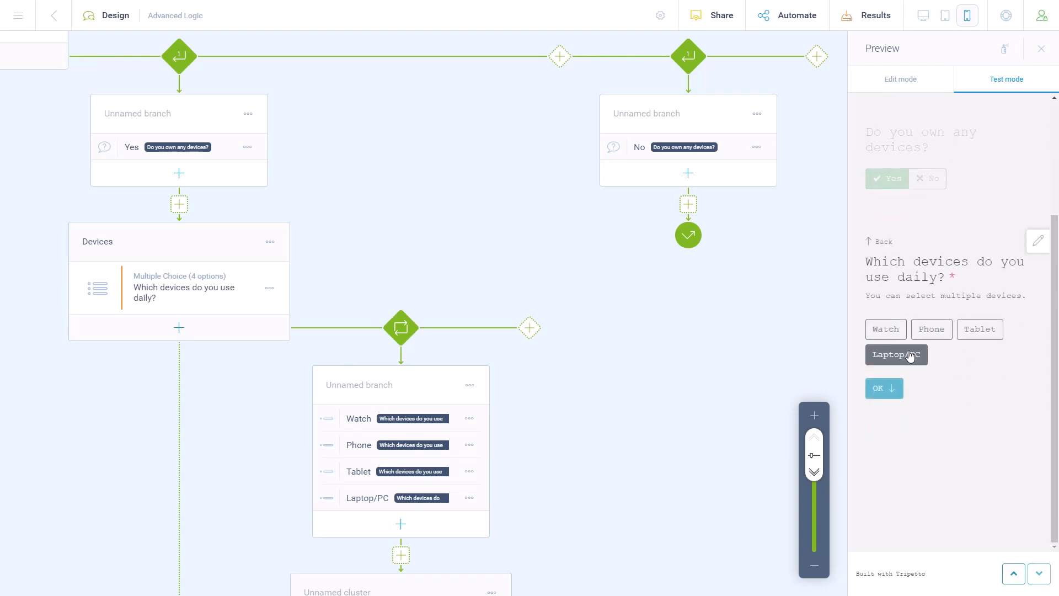
click(889, 249)
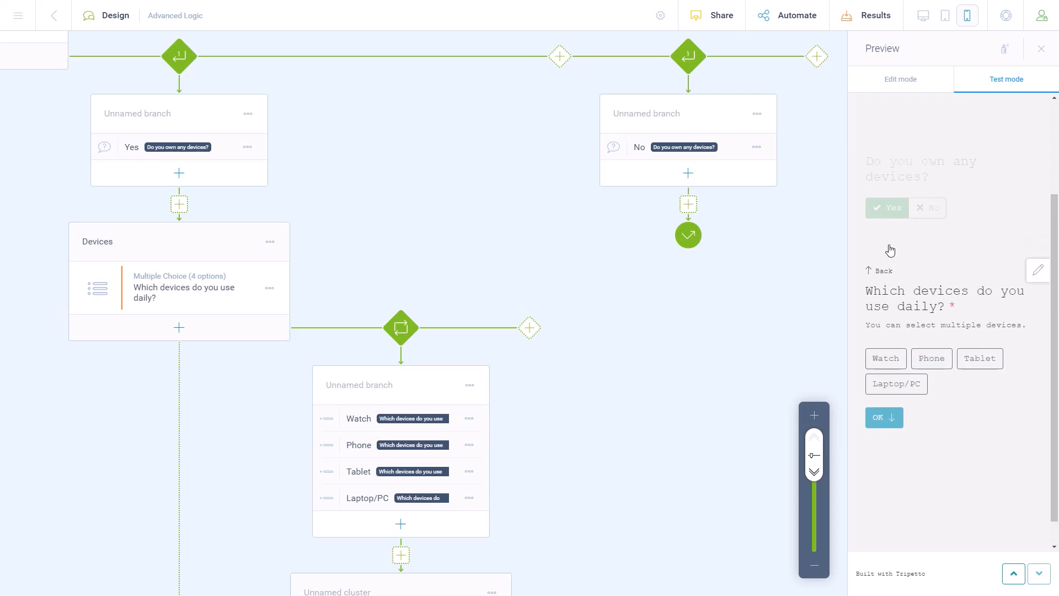
click(929, 338)
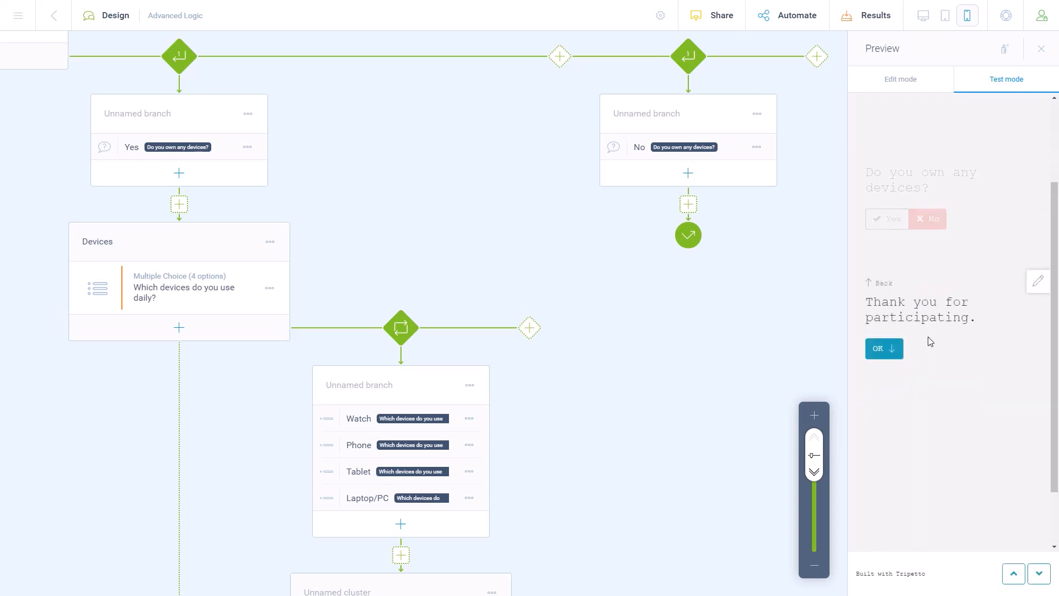